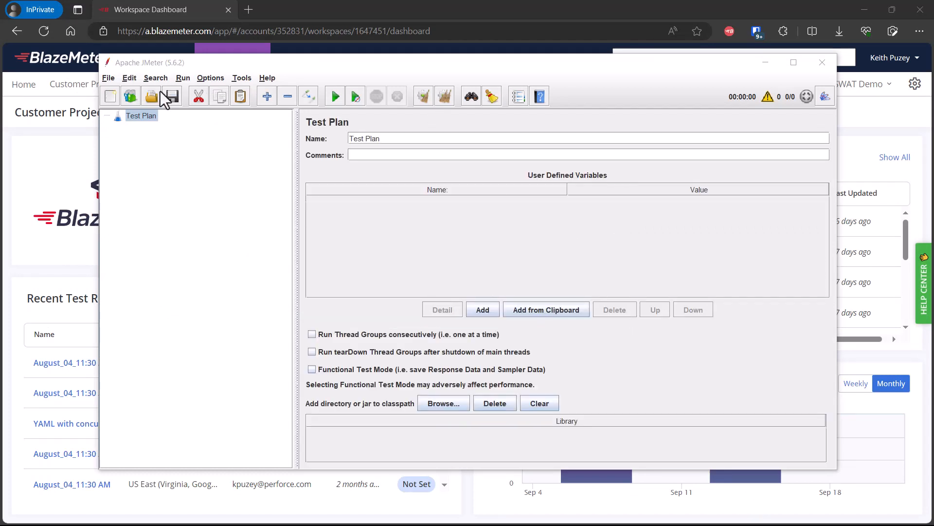
Step: Create a test plan from the bzm - Correlation Recorder template and open the recorder's Correlation tab
left_click(128, 96)
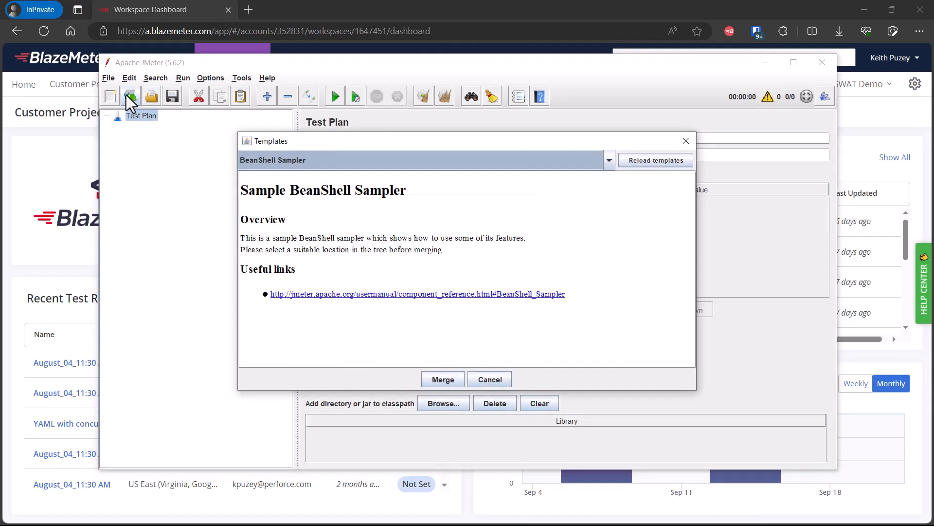
left_click(381, 167)
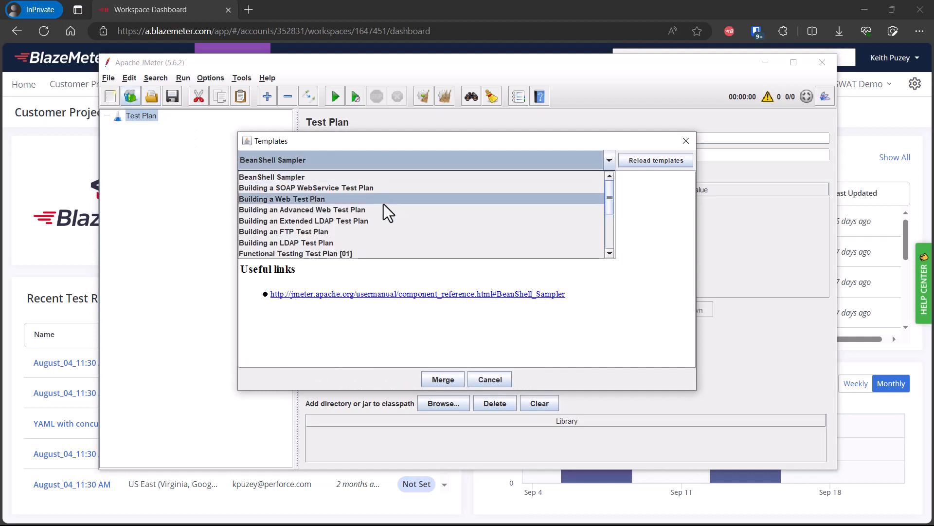
scroll(363, 222, "down", 3)
left_click(315, 255)
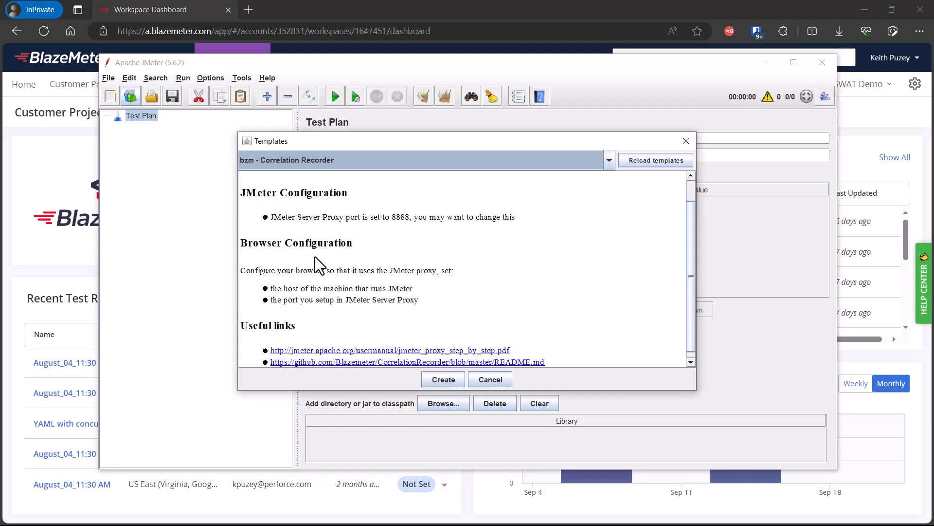
left_click(457, 378)
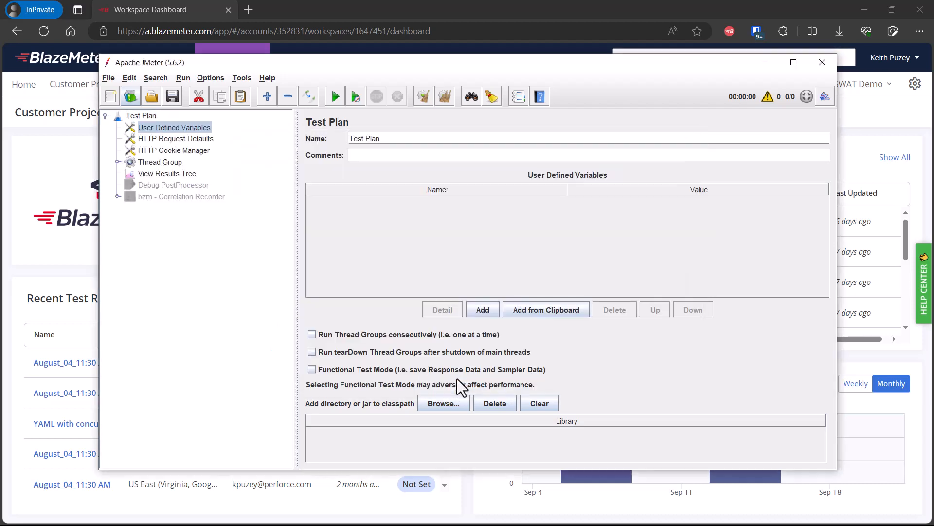
left_click(205, 198)
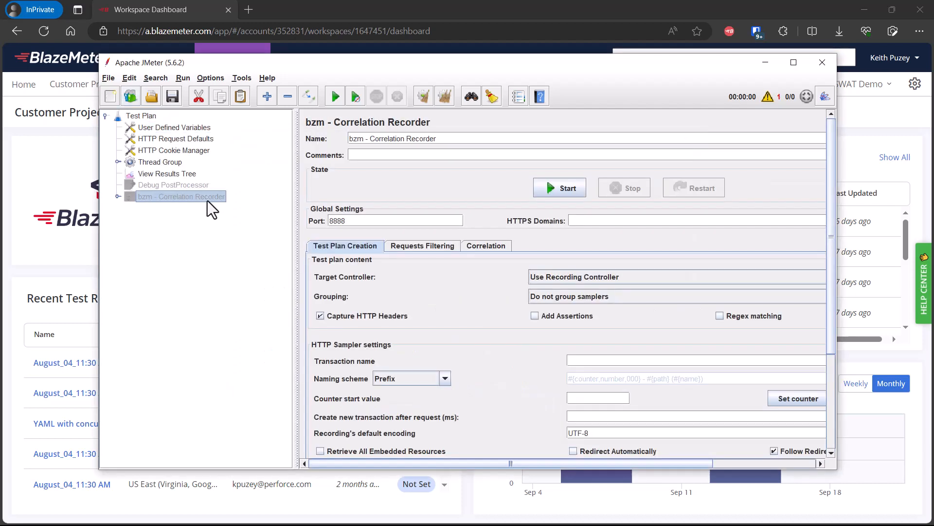
left_click(500, 246)
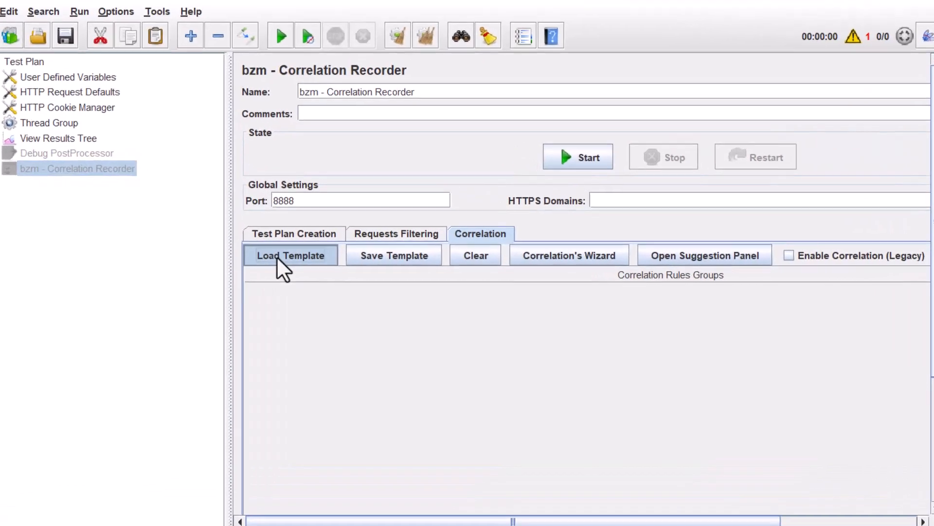
Step: Check the Templates Manager's Available (wordpress) and Installed (siebel) lists, then close it
left_click(328, 263)
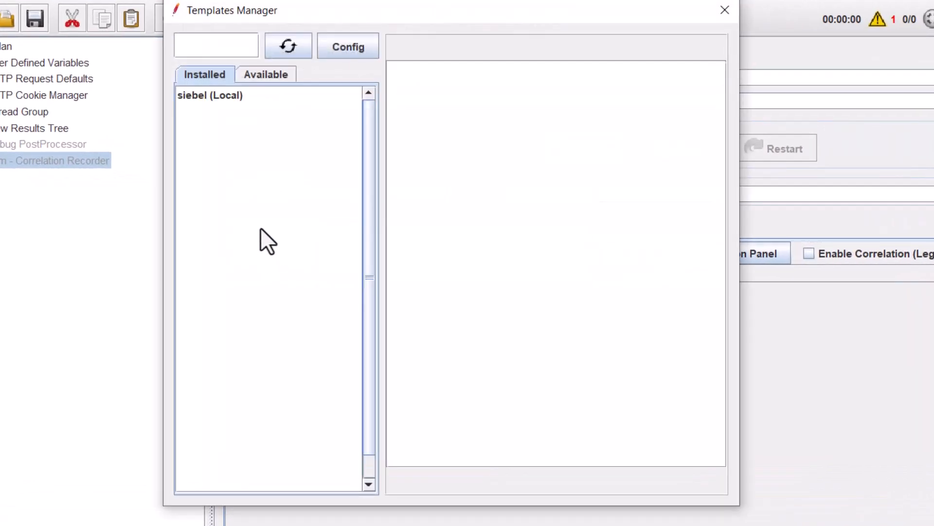
left_click(252, 80)
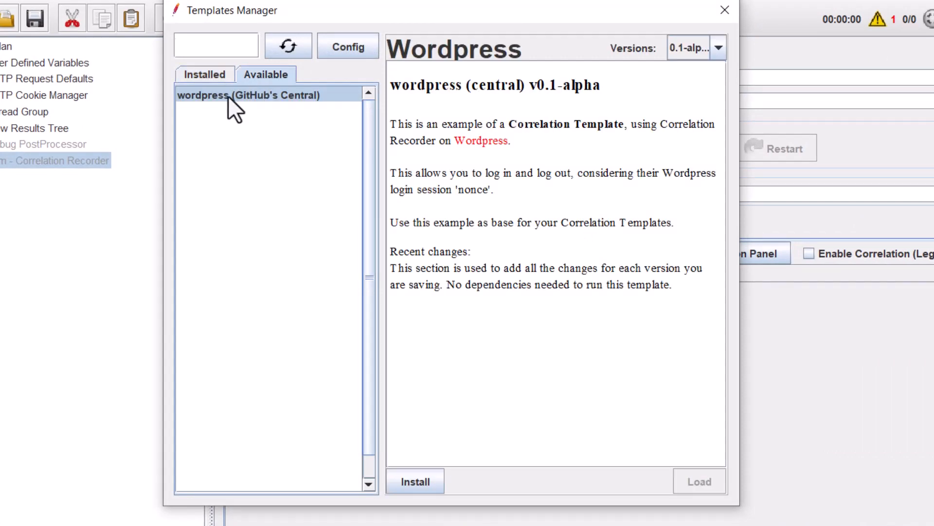
left_click(214, 78)
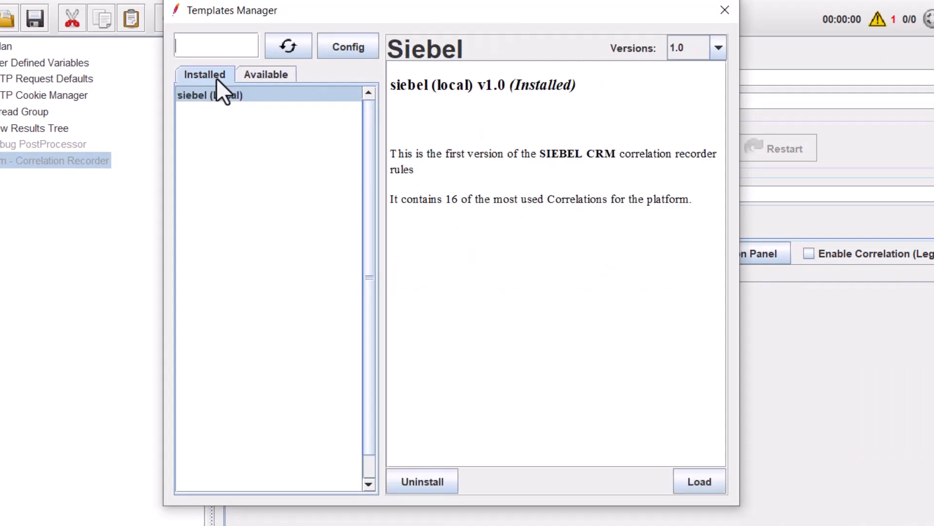
left_click(717, 14)
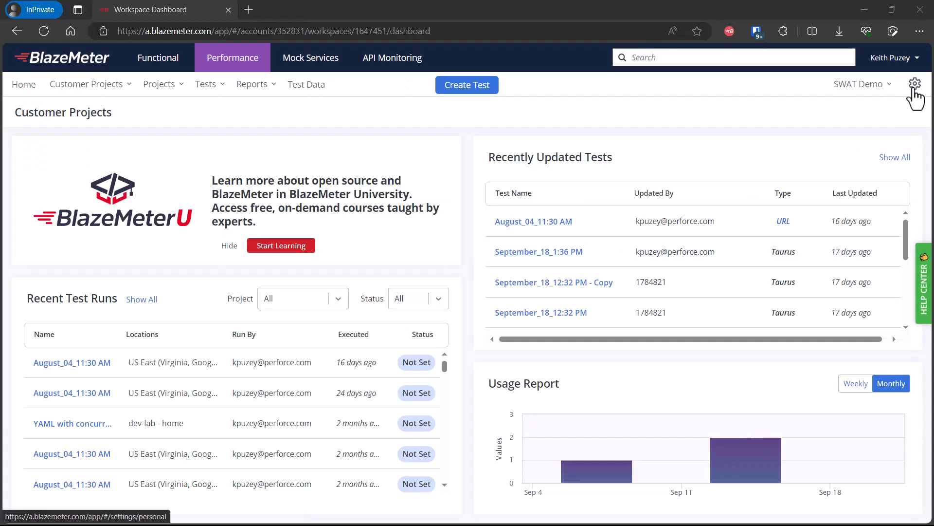
Step: Create the 'JMeter Plugin' API key with 3 Months expiry and download it as JSON
left_click(915, 84)
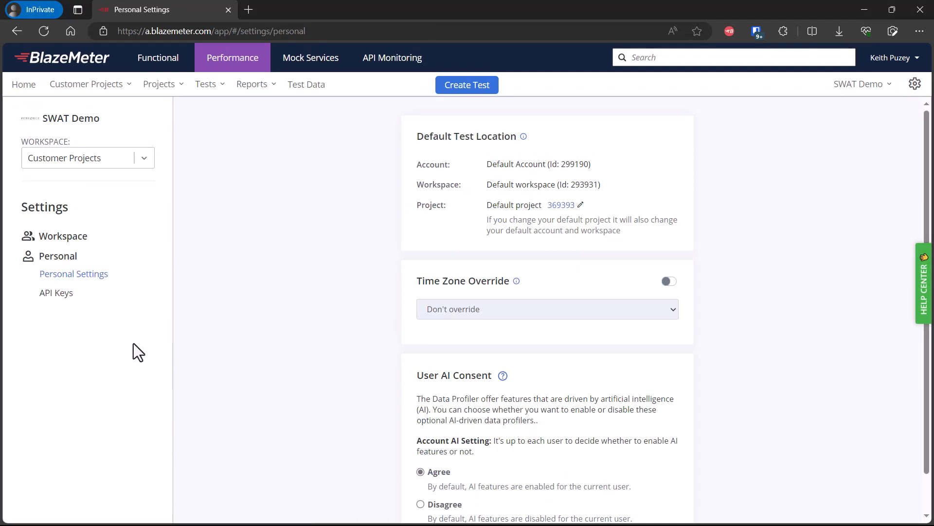
left_click(67, 309)
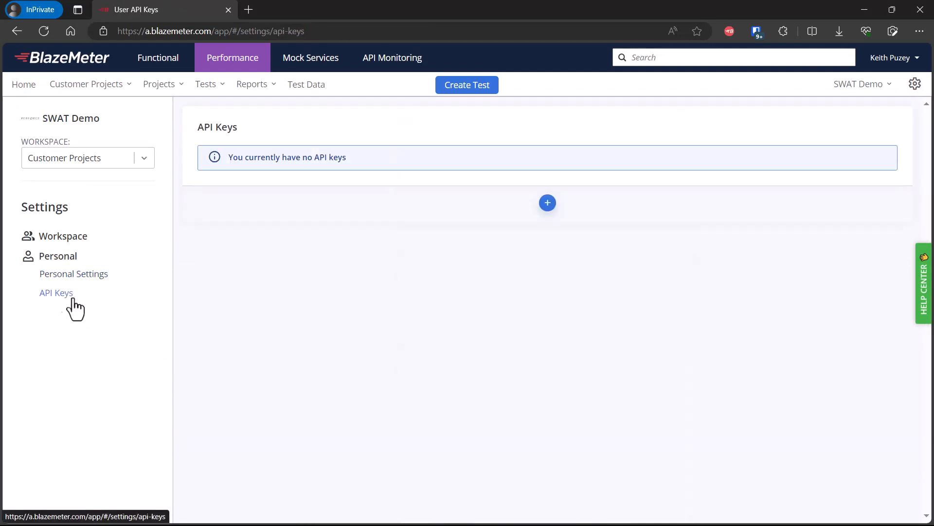
left_click(548, 203)
type("JMeter")
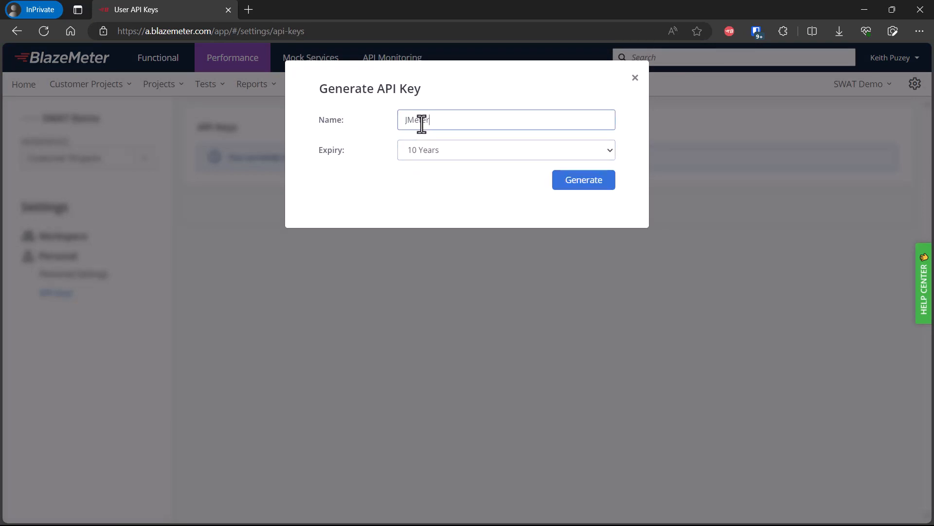
type(" Plugin")
left_click(504, 155)
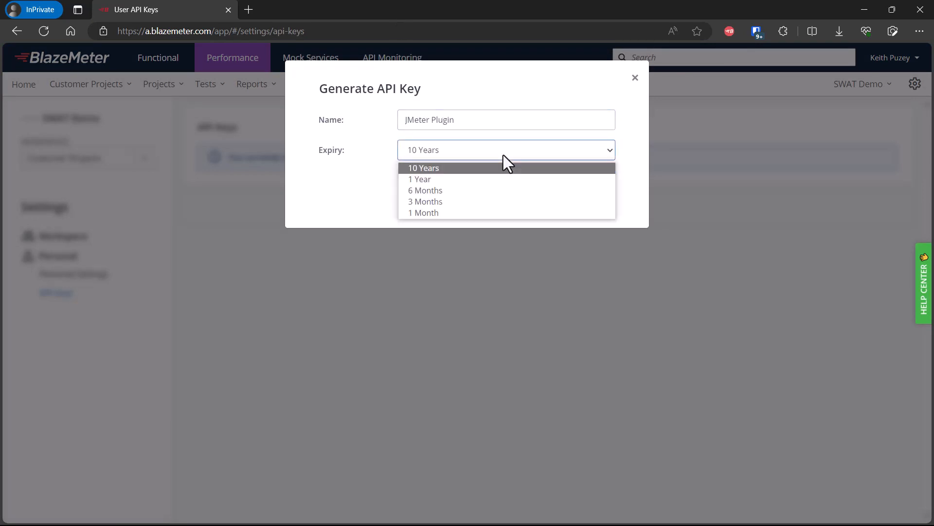
left_click(457, 201)
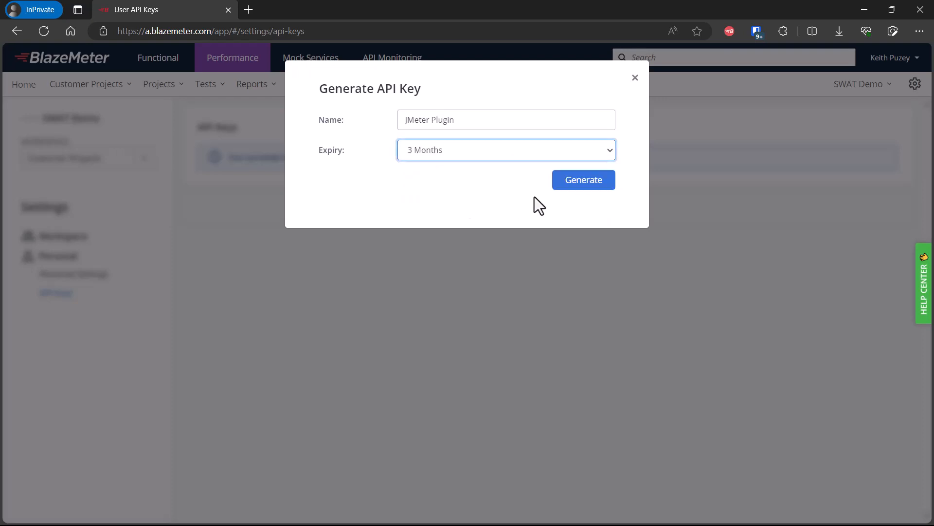
left_click(573, 186)
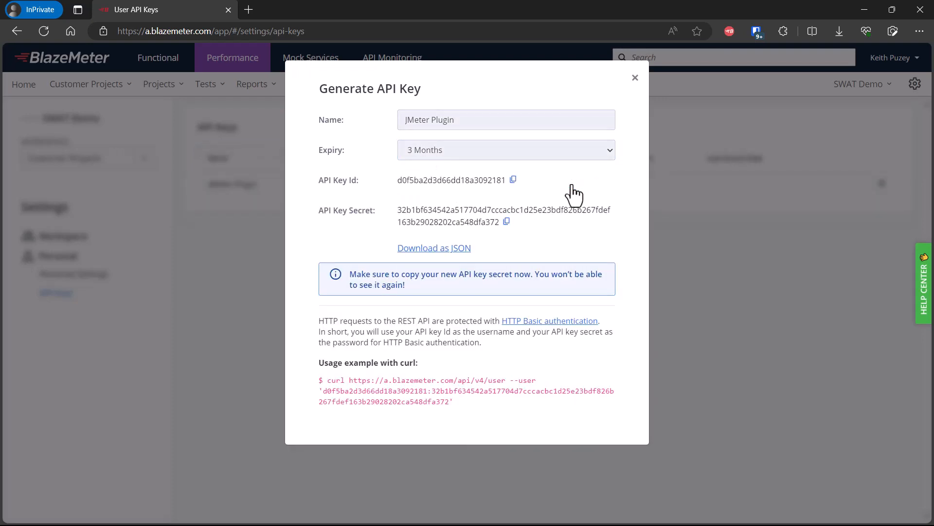
left_click(457, 250)
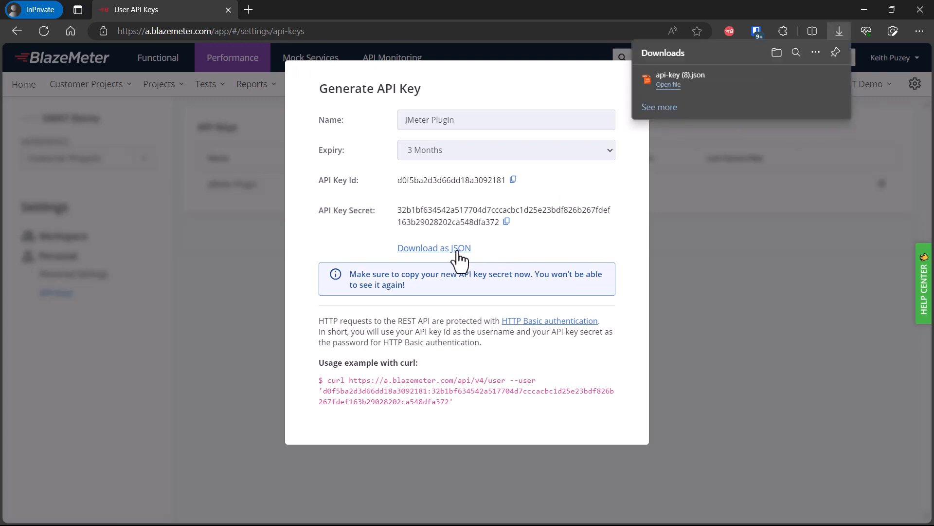
Step: Paste api-key.json into the apache-jmeter-5.6.2\bin folder
key("alt+Tab")
double_click(165, 208)
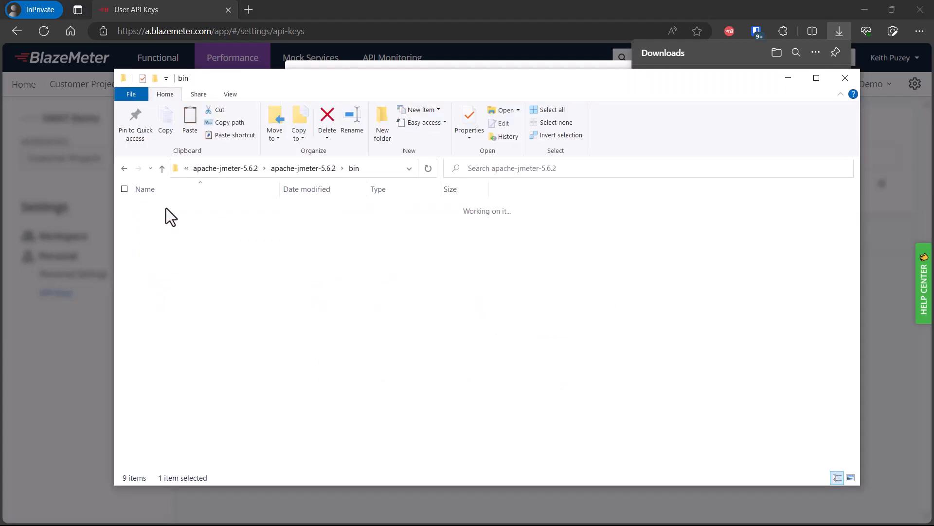
right_click(672, 316)
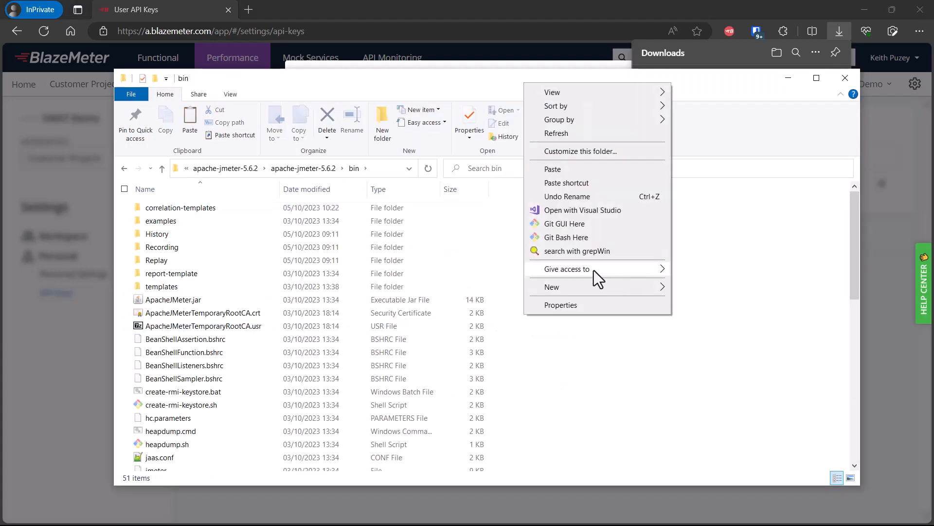
left_click(555, 169)
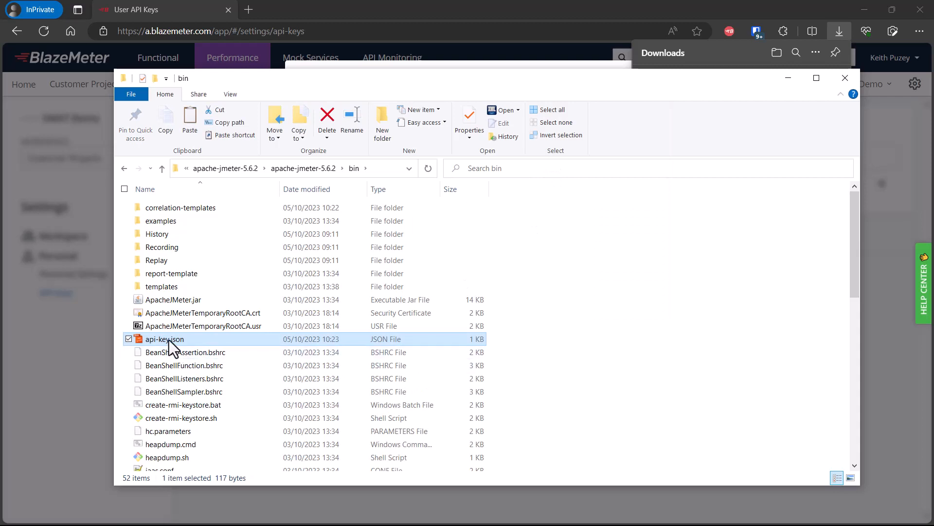
Step: Relaunch JMeter from jmeterw.cmd in the bin folder
scroll(360, 346, "down", 2)
scroll(360, 346, "down", 4)
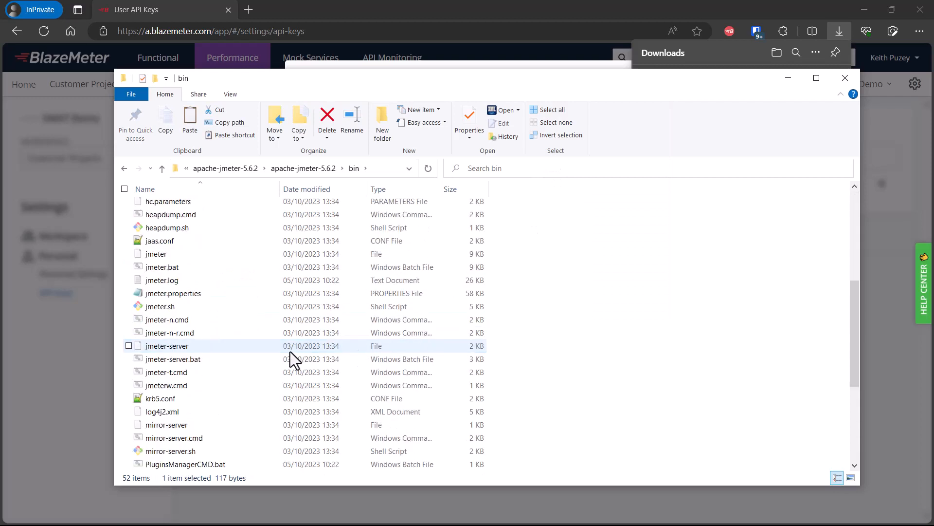
left_click(187, 384)
double_click(187, 384)
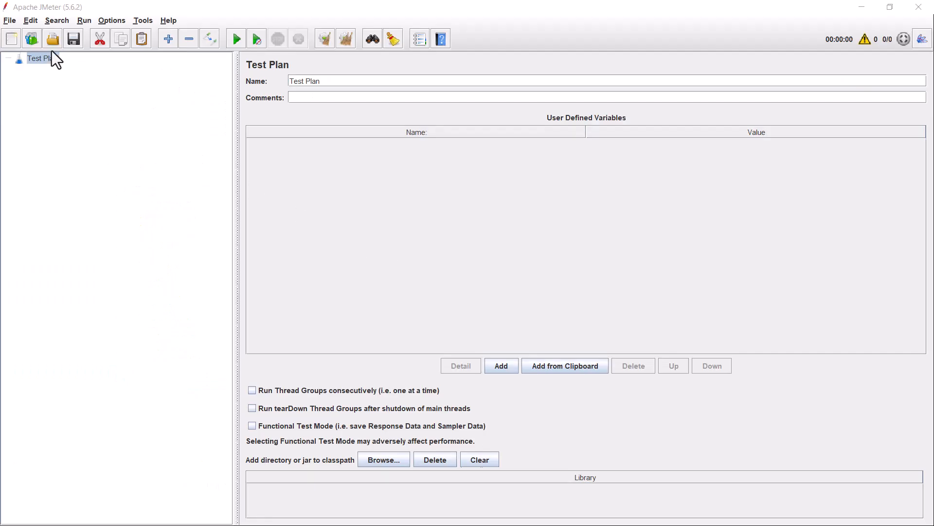
Step: Rebuild the test plan from the bzm - Correlation Recorder template and select the recorder node
left_click(32, 39)
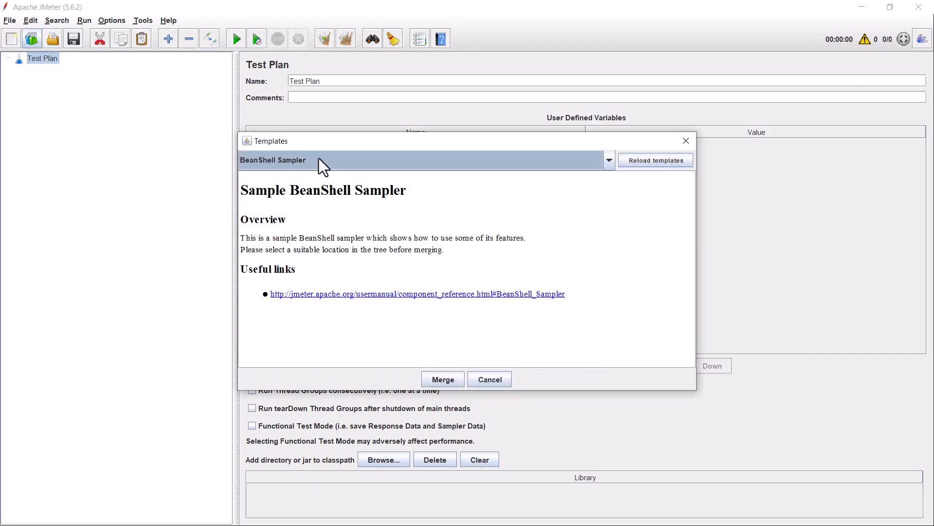
left_click(319, 160)
scroll(430, 227, "down", 3)
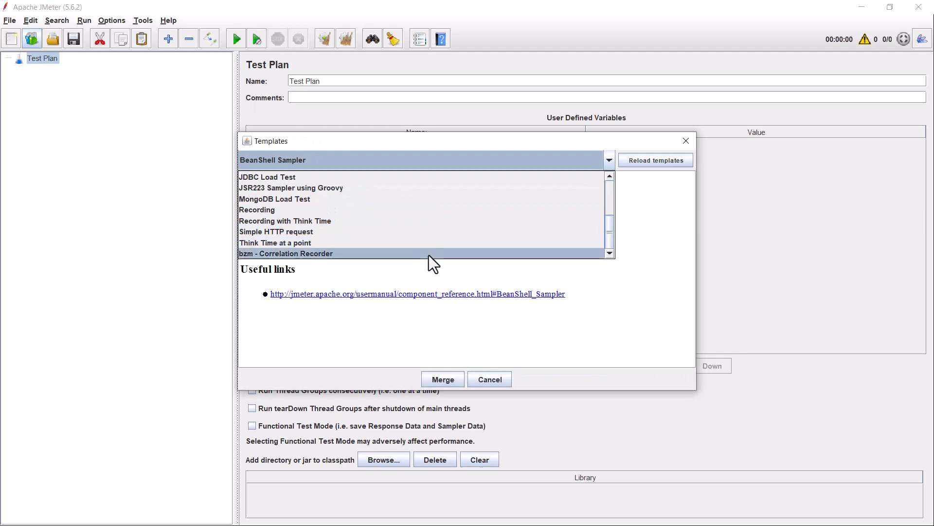
left_click(429, 254)
left_click(443, 379)
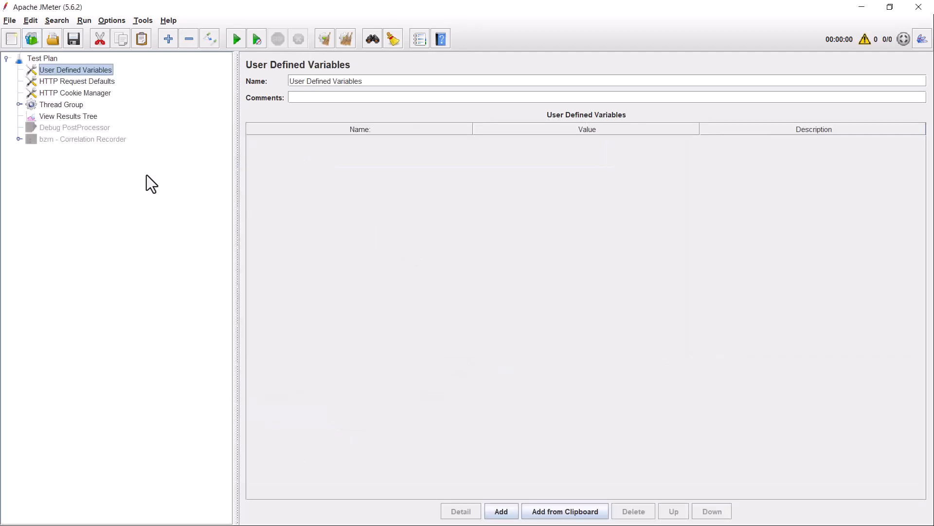
left_click(117, 140)
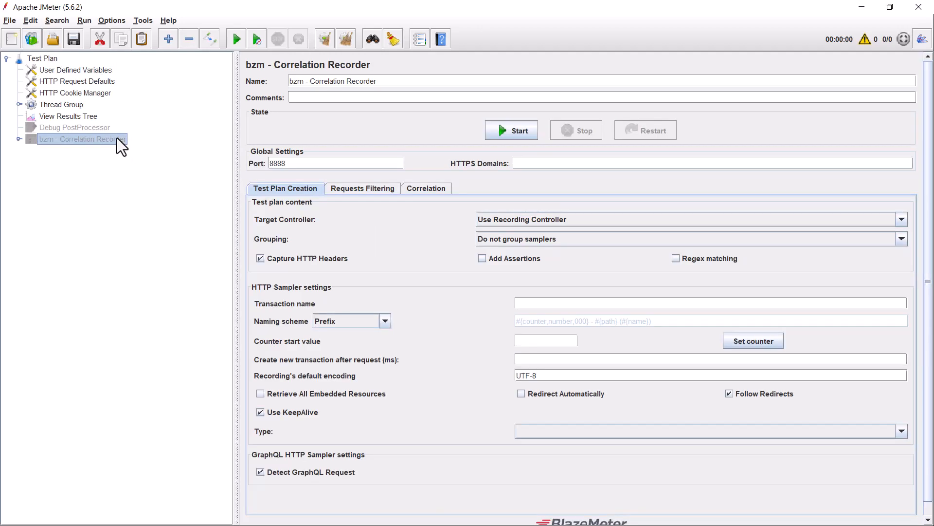
Step: Review the available SalesForce and GitHub wordpress correlation templates, then add a rule to Group-1
left_click(443, 189)
left_click(288, 207)
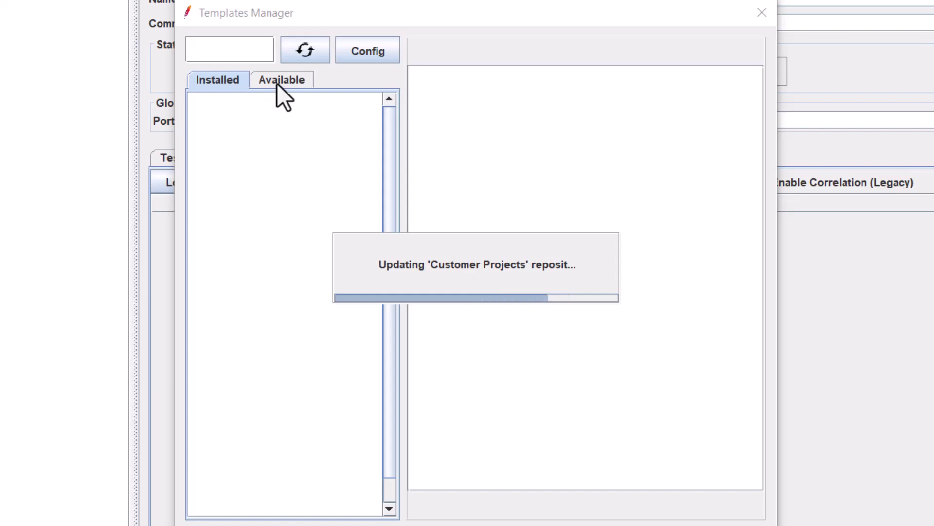
left_click(276, 83)
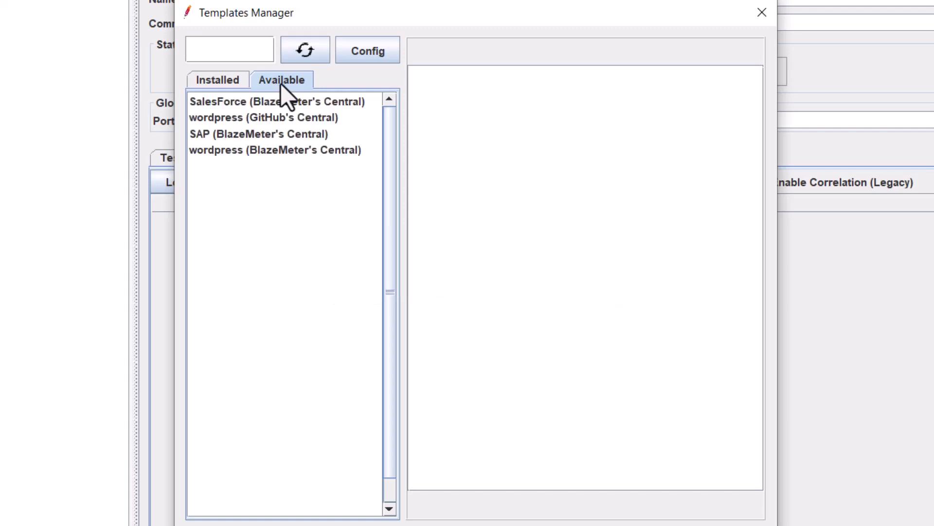
left_click(262, 99)
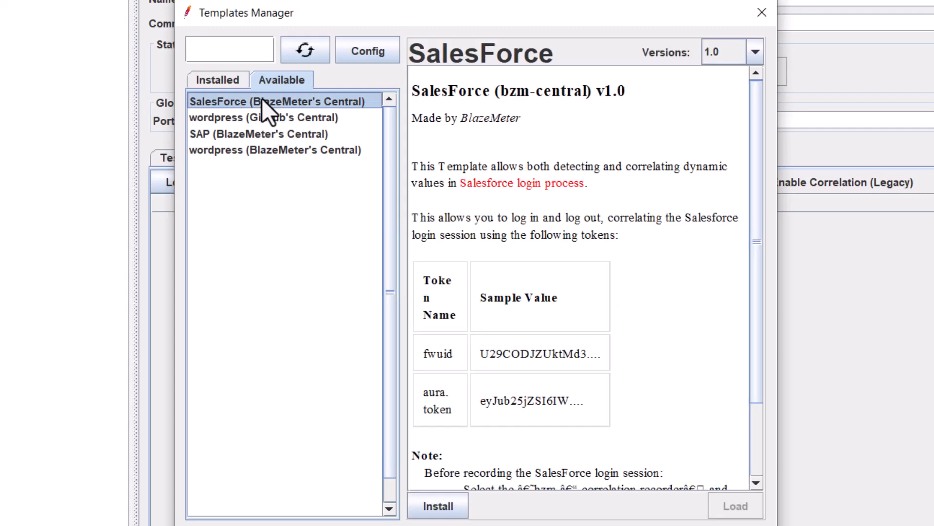
left_click(259, 120)
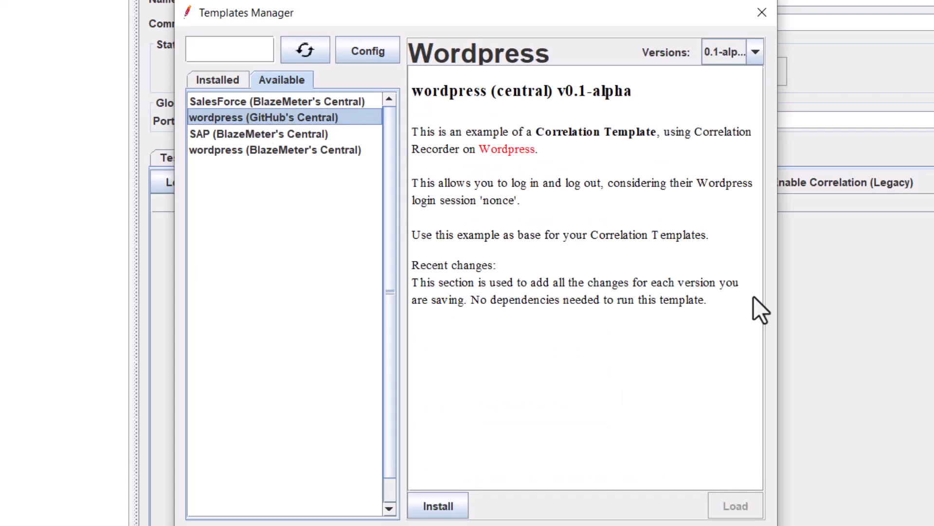
left_click(766, 19)
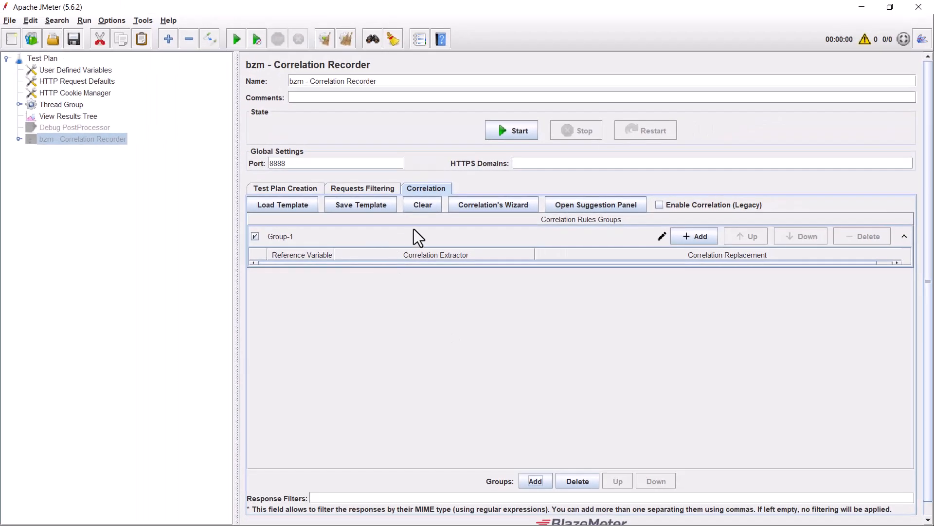
left_click(693, 236)
Step: Rename refVar1 to id and set its extractor and replacement patterns to id="(.+?)"
left_click(299, 270)
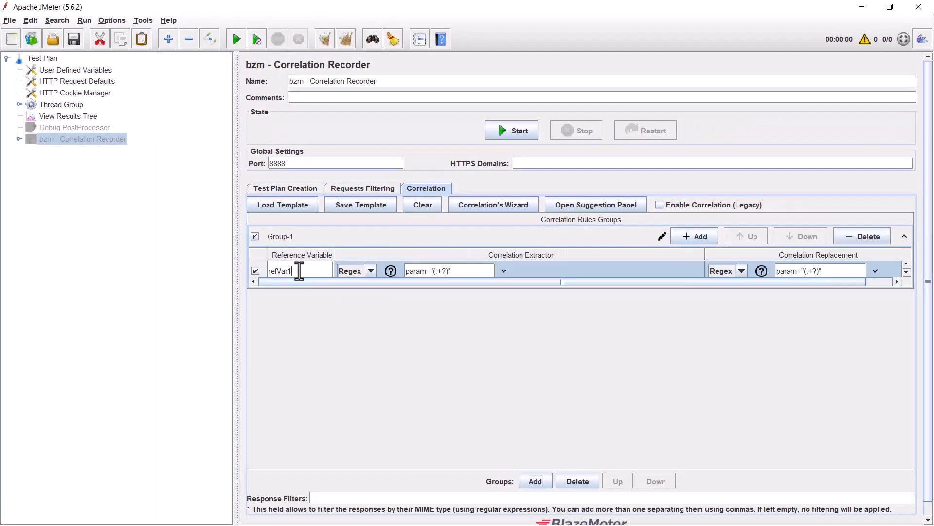
double_click(299, 271)
type("id")
double_click(417, 272)
type("id")
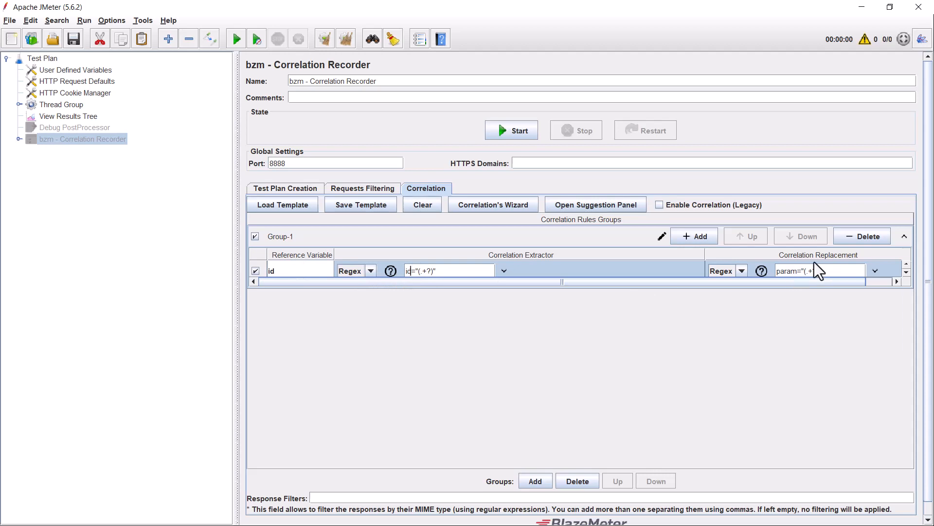
left_click(785, 276)
left_click_drag(769, 272, 754, 274)
type("id")
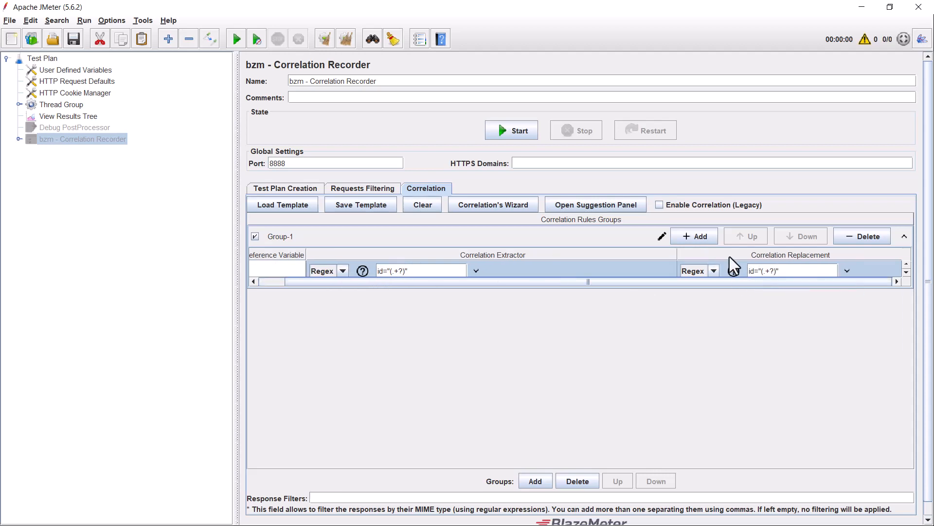
Step: Add a second rule named token with token="(.+?)" extractor and replacement patterns
left_click(710, 239)
double_click(282, 289)
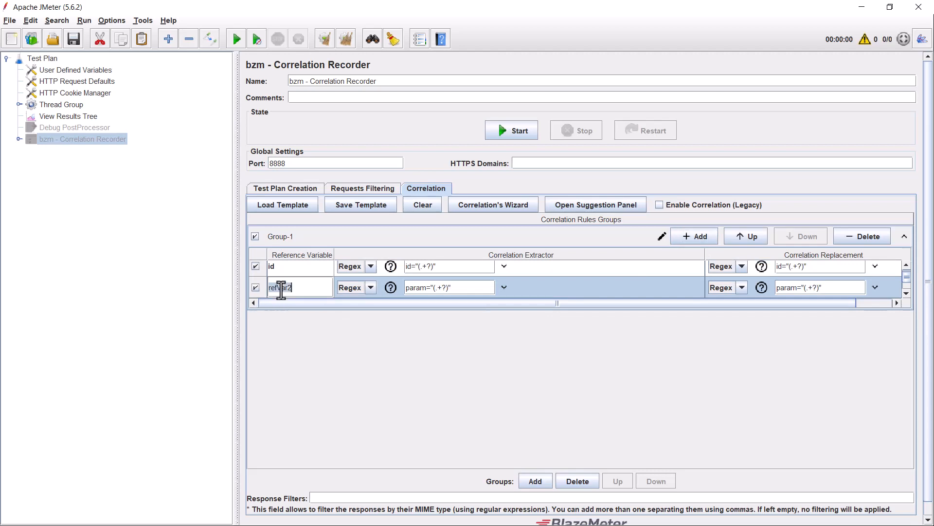
type("token")
double_click(413, 287)
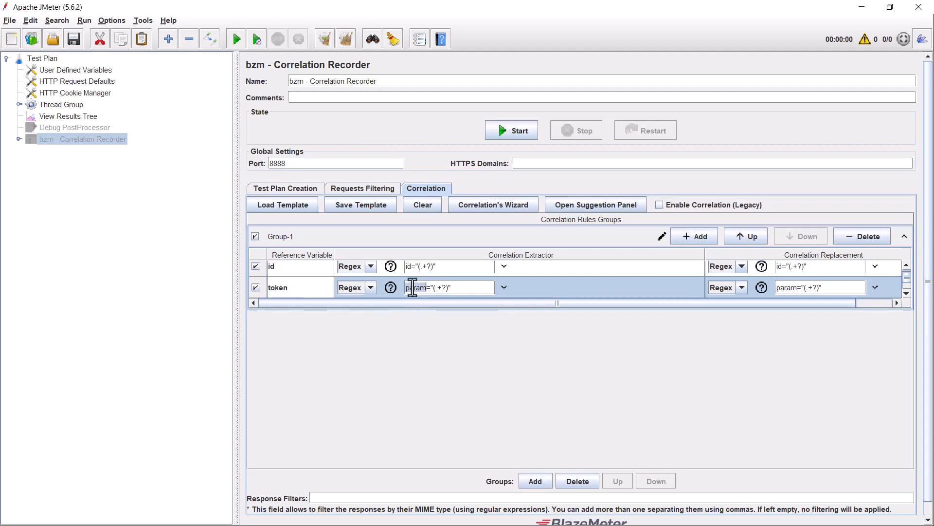
type("token")
left_click(781, 287)
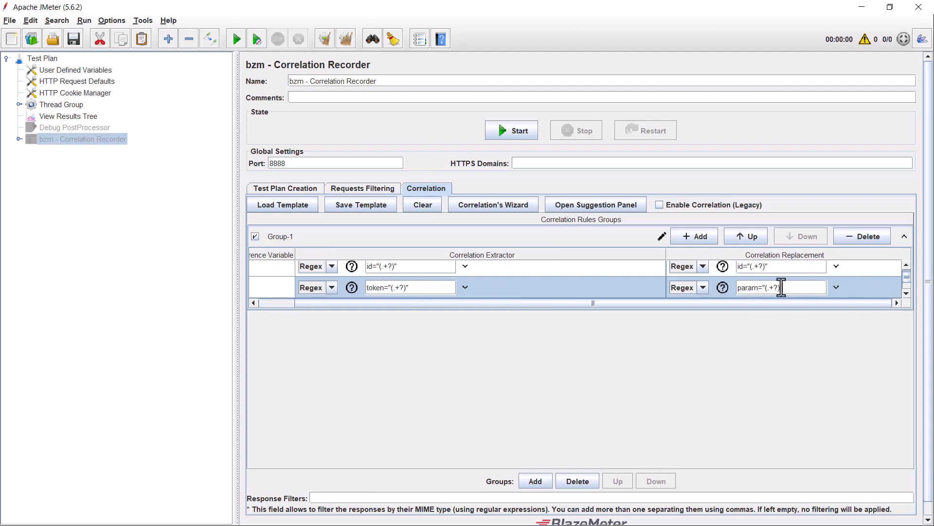
double_click(746, 288)
type("token")
left_click(367, 205)
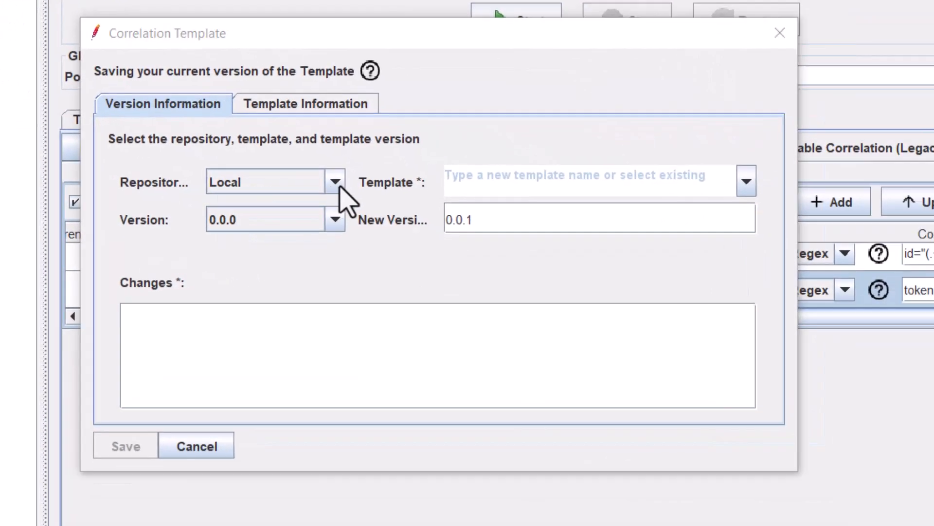
Step: Target Demo WorkSpace, name it Sample Template, base 0.0.0 to version 0.0.1, changes 'Initial Release'
left_click(407, 224)
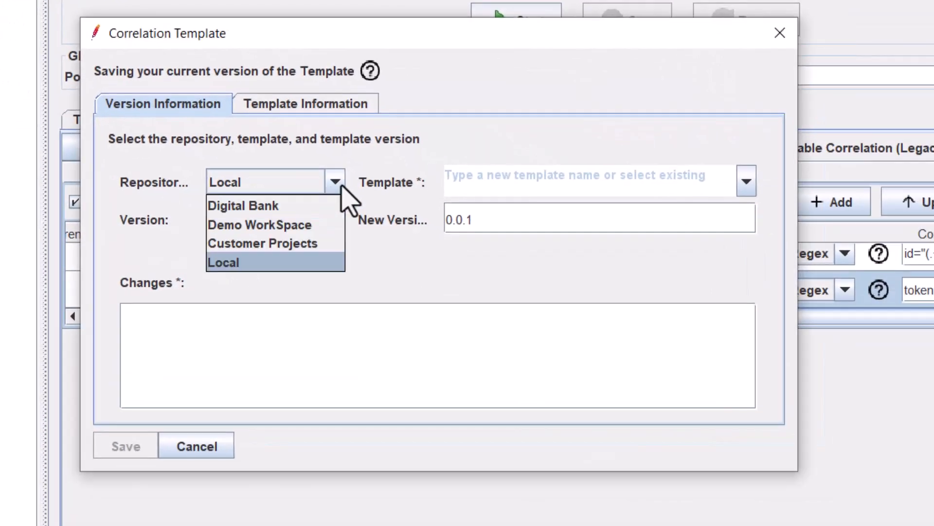
left_click(314, 224)
left_click(479, 183)
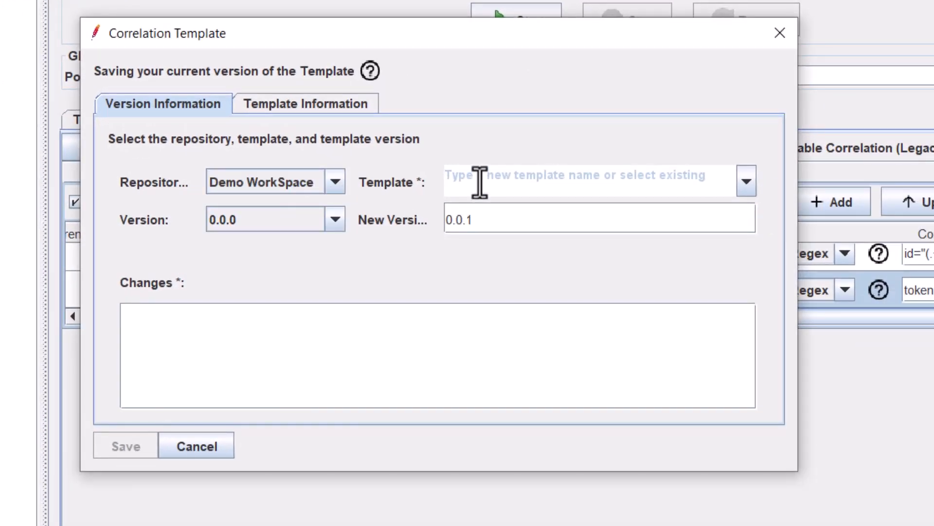
type("Sample ")
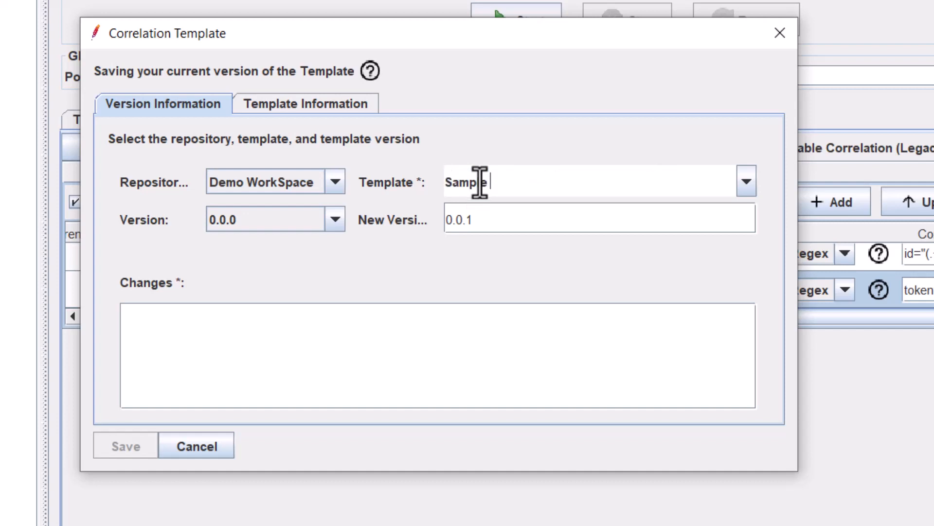
type("Template")
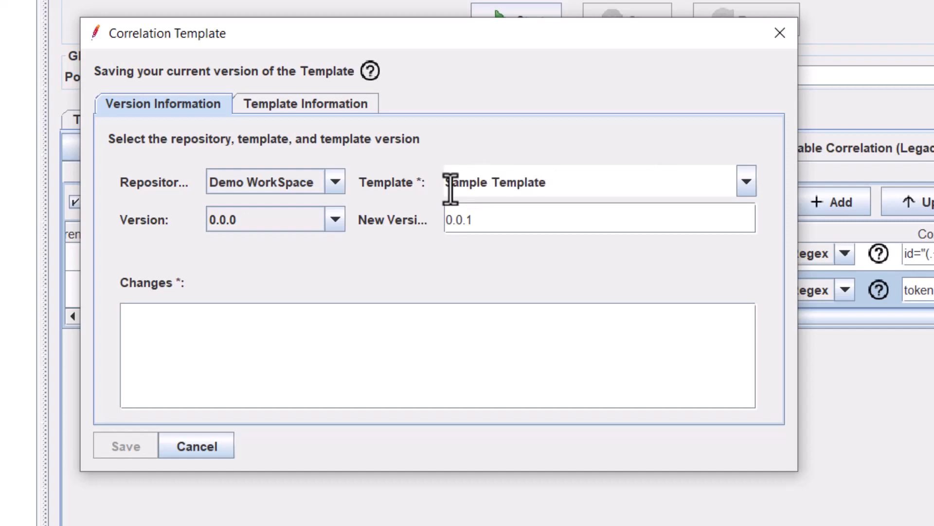
left_click(335, 220)
left_click(336, 221)
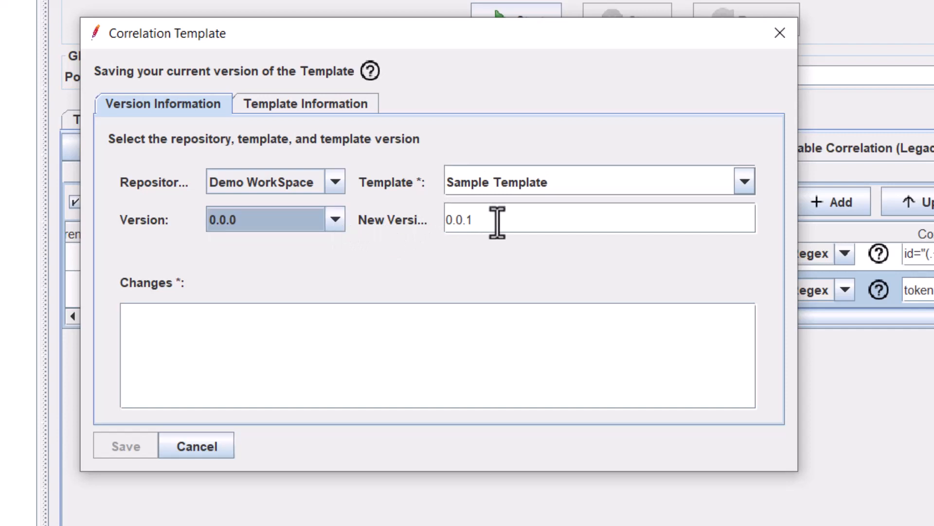
left_click(497, 221)
left_click(215, 339)
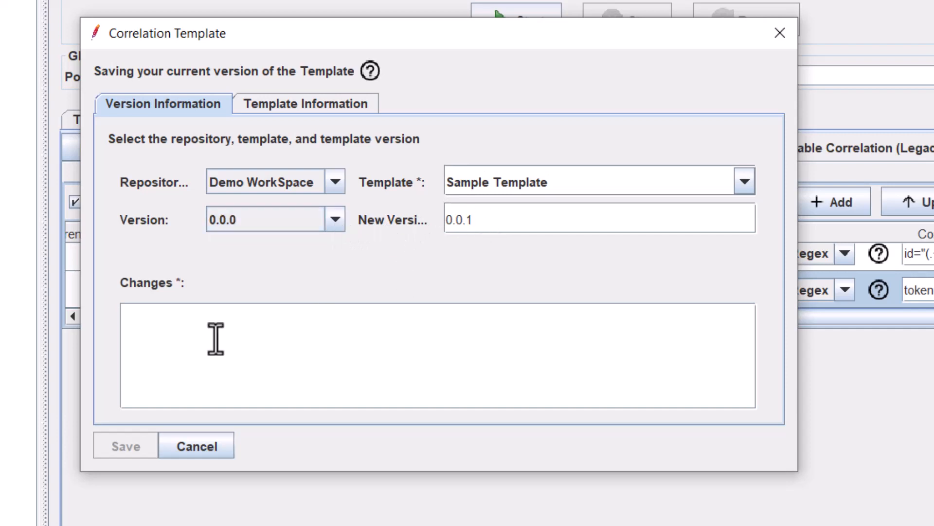
type("Initial Release")
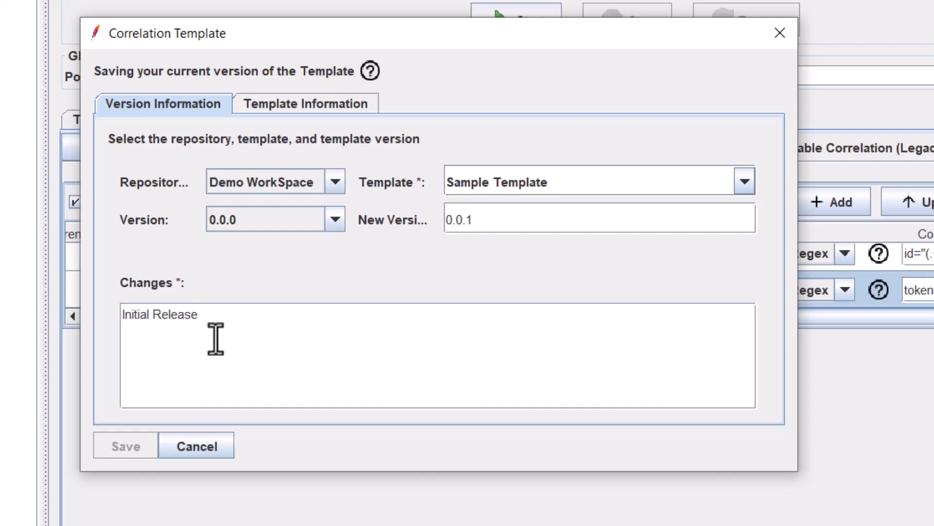
Step: Enter 'Sample Template' as the template description on the Template Information tab
left_click(273, 107)
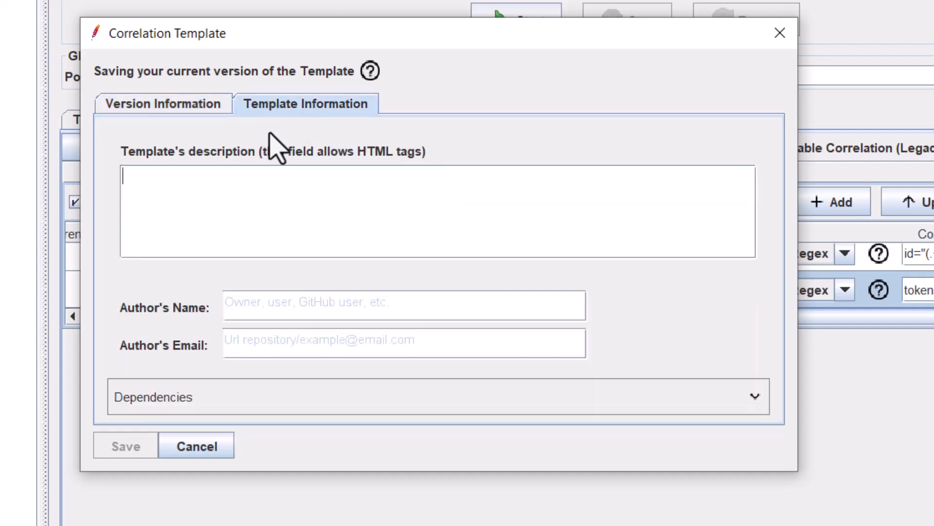
left_click(247, 179)
type("Sample Templt")
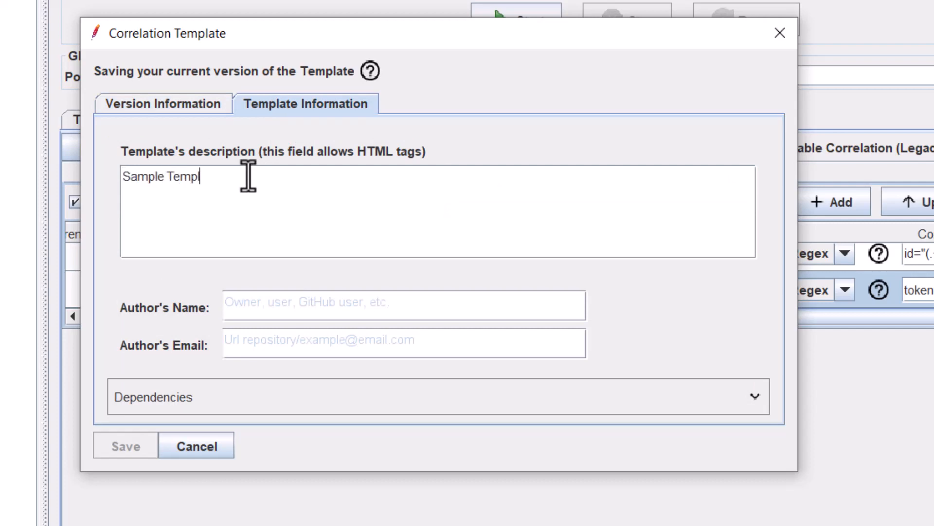
key("BackSpace")
key("BackSpace")
type("late")
Step: Fill in the author's name and e-mail, then save the template and confirm success
left_click(282, 309)
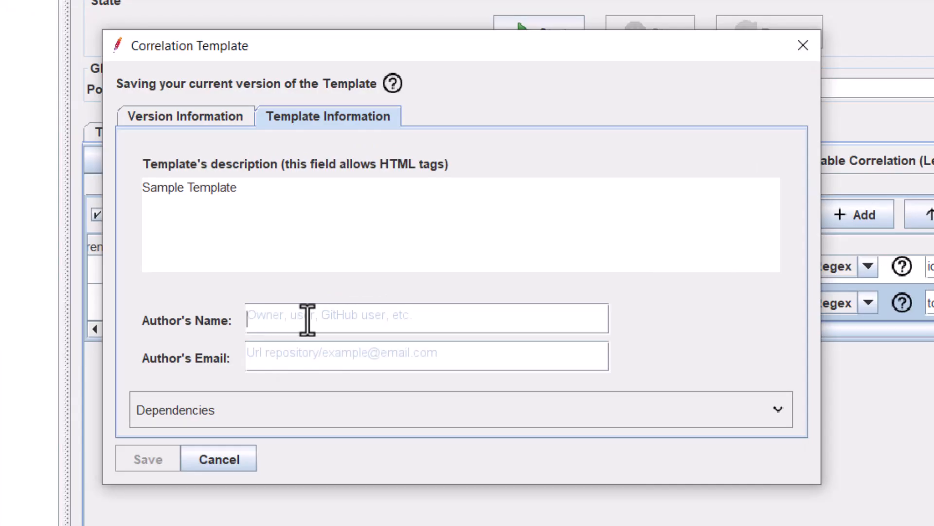
type("App Owner")
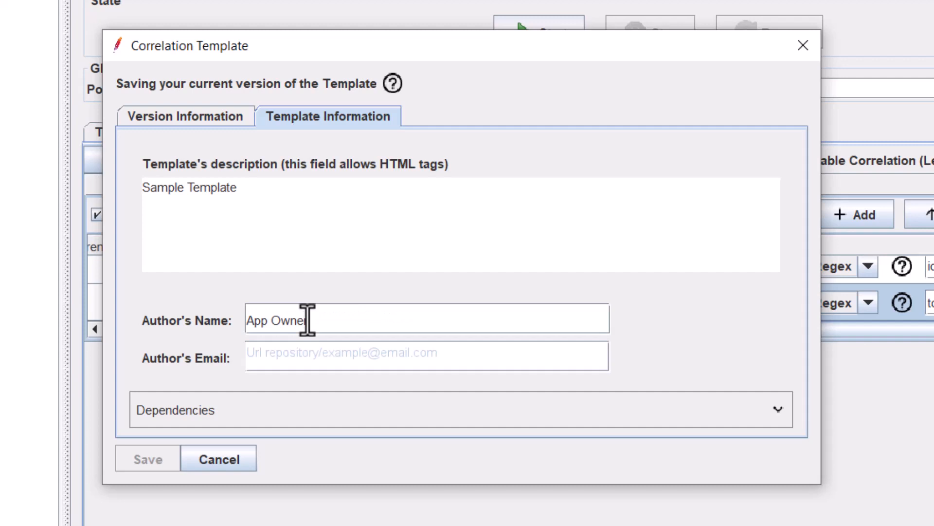
key("Tab")
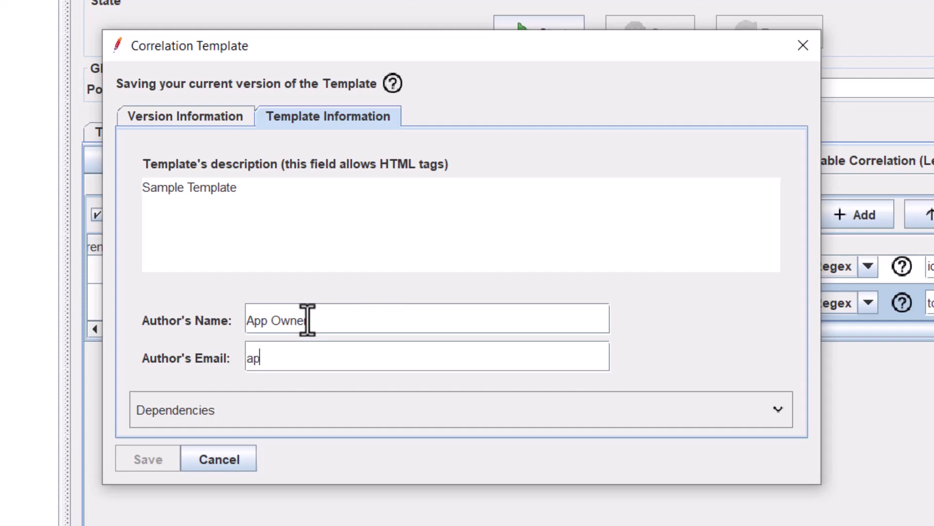
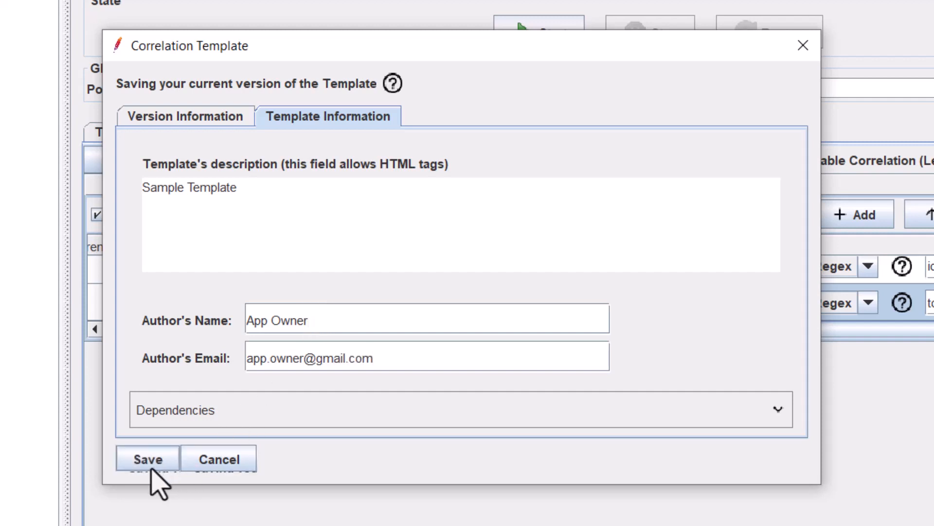
left_click(148, 468)
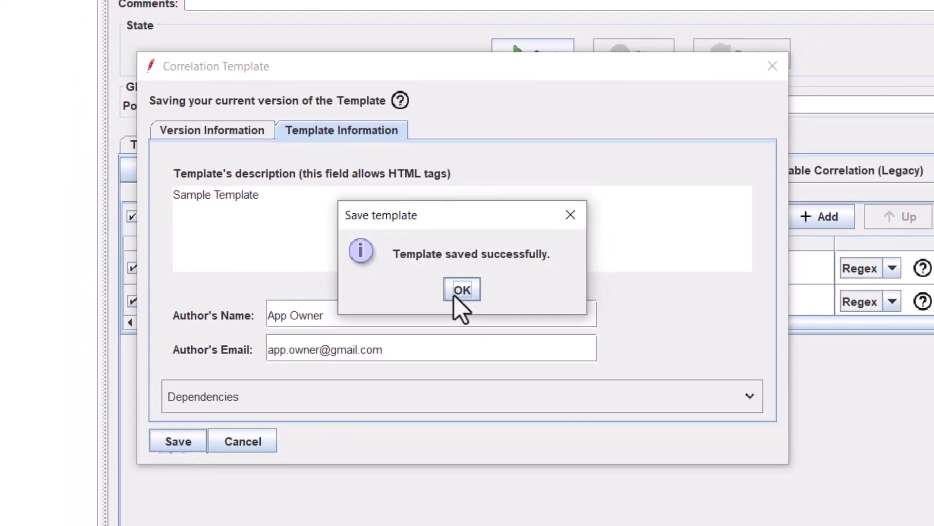
left_click(457, 297)
left_click(888, 288)
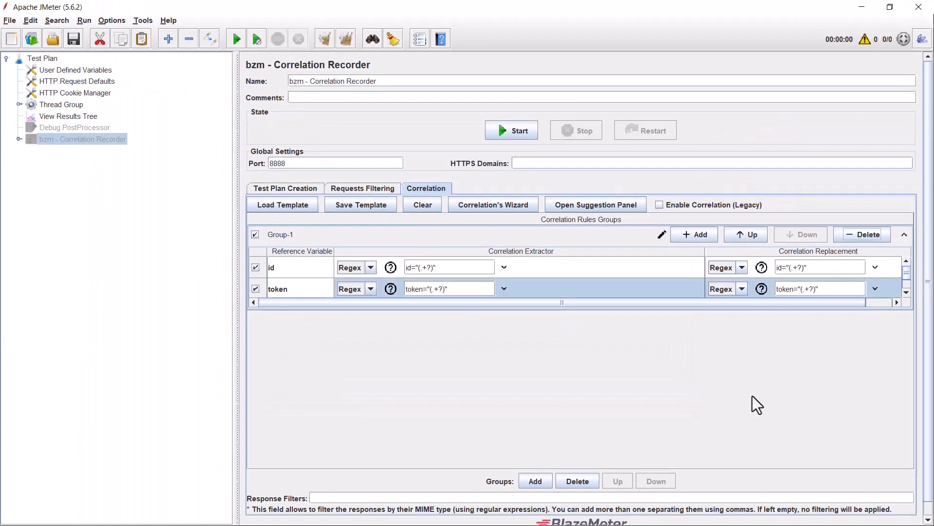
Step: Delete Group-1 and refresh the Templates Manager repositories to fetch the new template
left_click(587, 482)
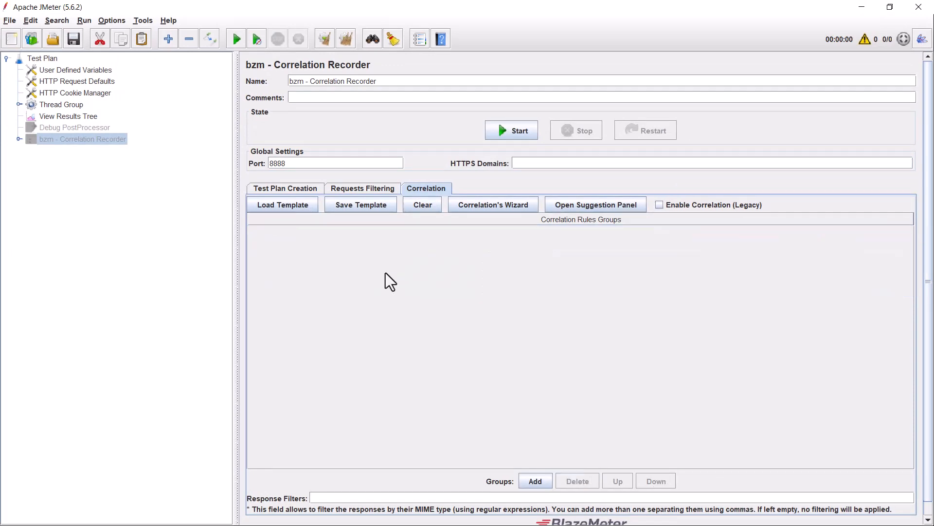
left_click(291, 203)
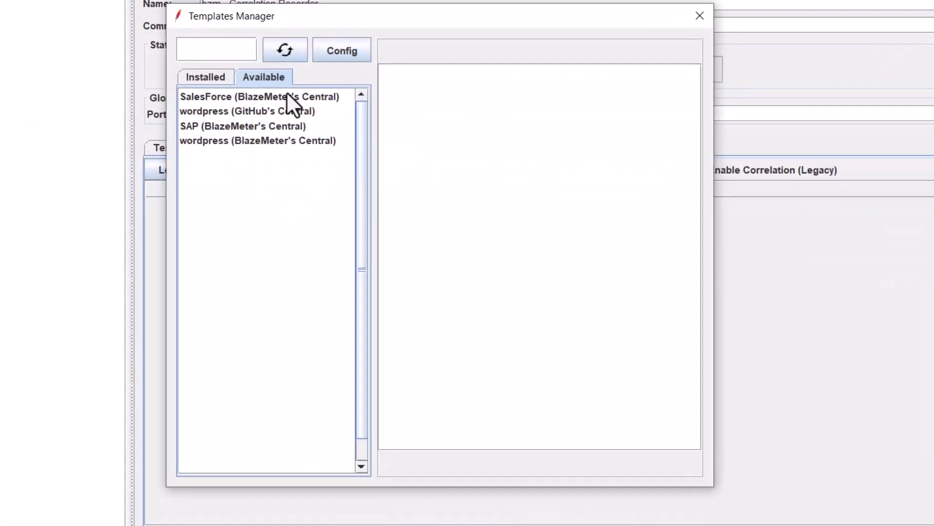
left_click(217, 79)
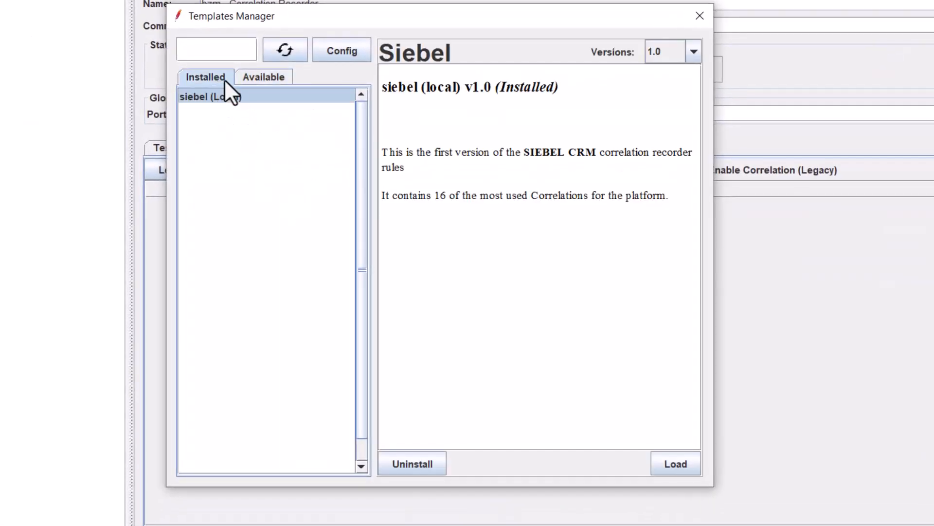
left_click(258, 73)
left_click(285, 54)
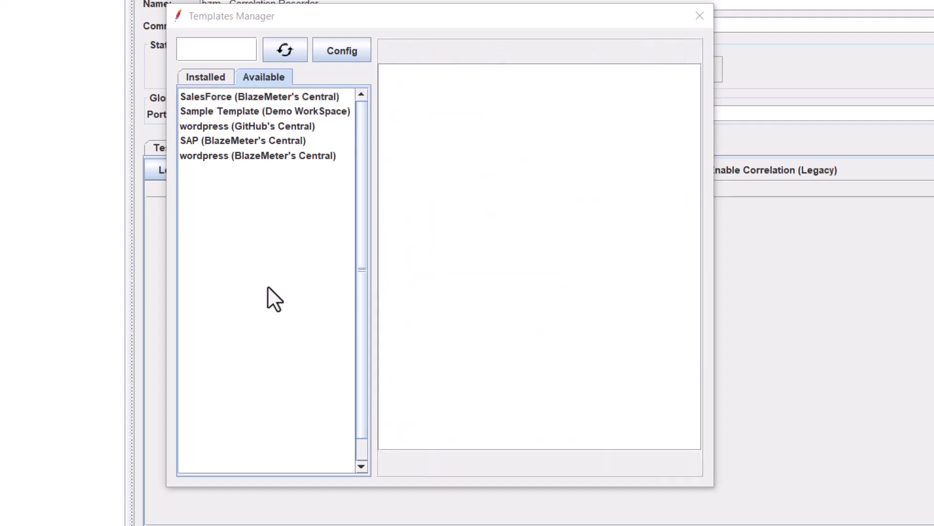
Step: Install Sample Template v0.0.1 from Demo WorkSpace and load its rules into the recorder
left_click(229, 111)
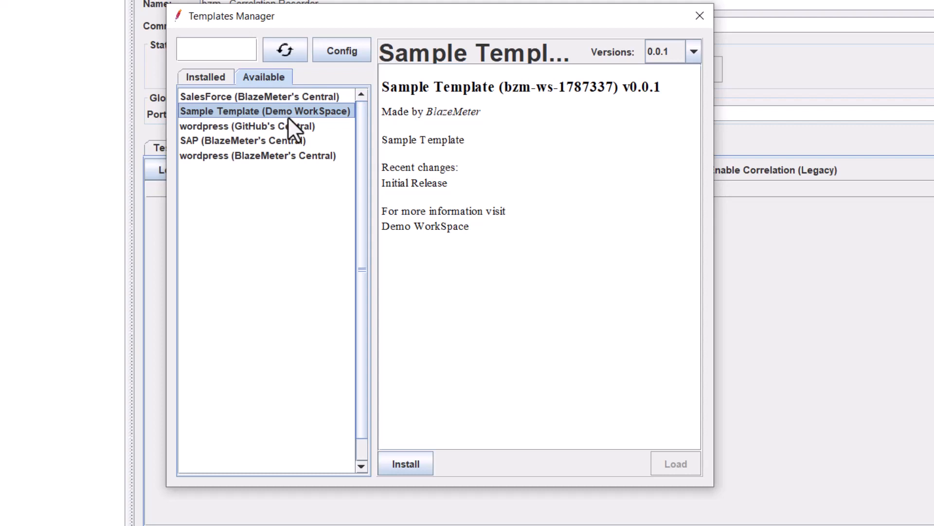
left_click(425, 465)
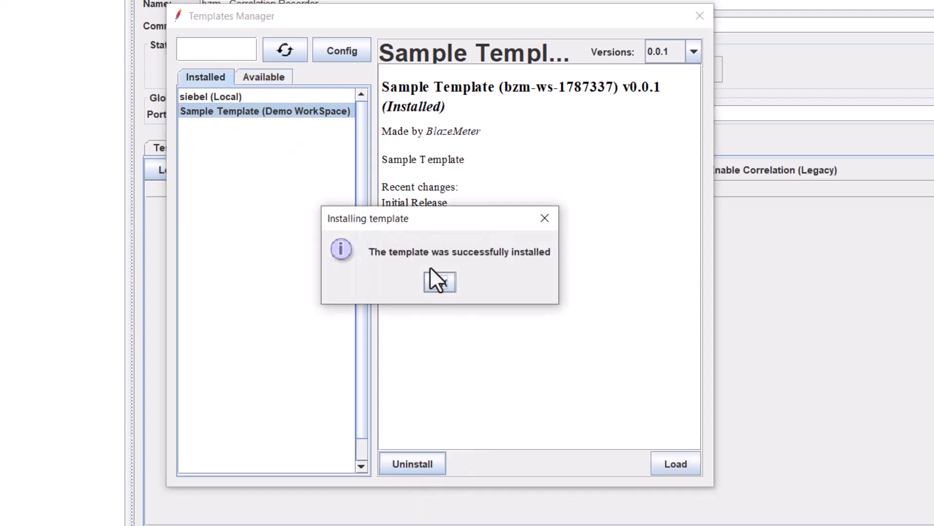
left_click(438, 282)
left_click(692, 465)
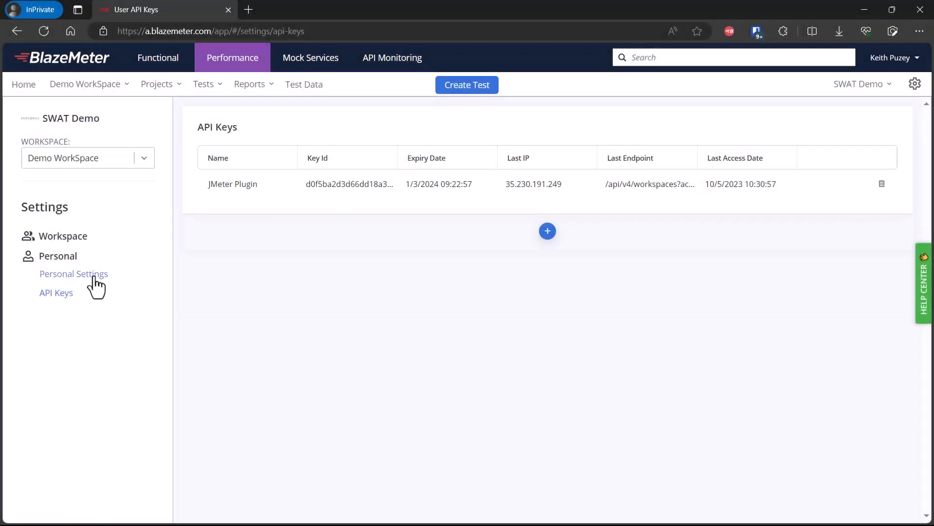
Step: Browse to the workspace's Correlation Rule Templates and open Sample Template 0.0.1 for editing
left_click(80, 238)
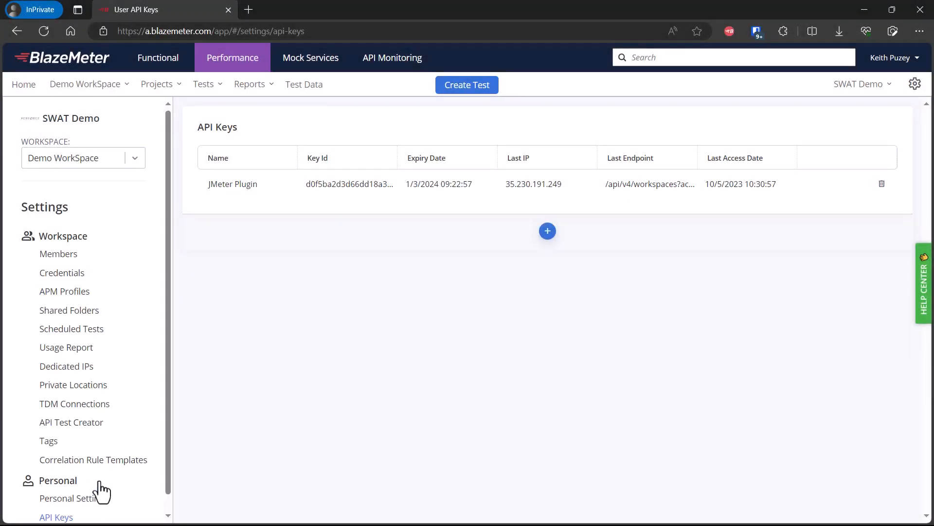
left_click(97, 462)
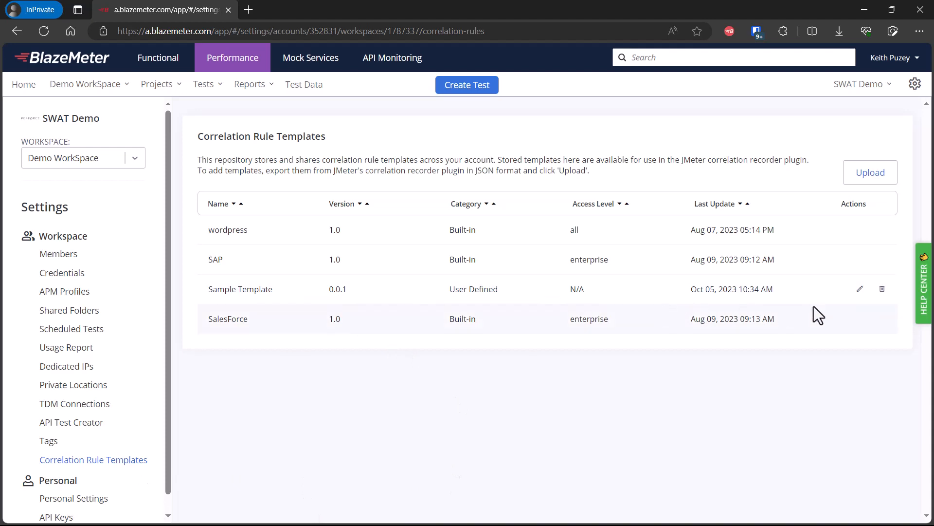
left_click(860, 289)
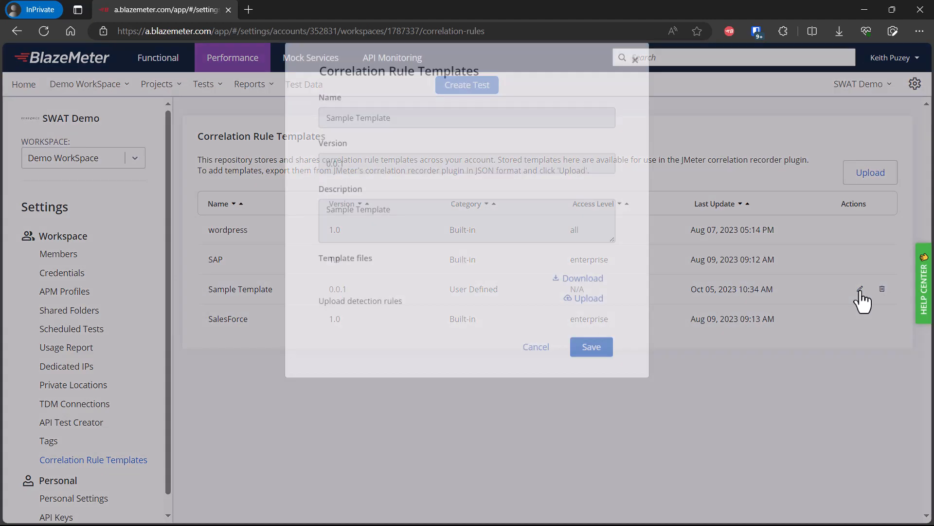